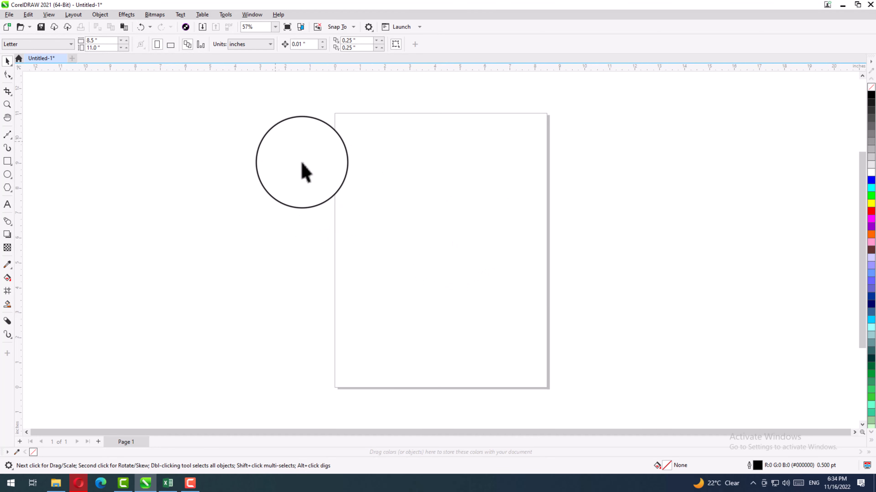
- Switch the page orientation to landscape and back to portrait
left_click(170, 46)
left_click(157, 45)
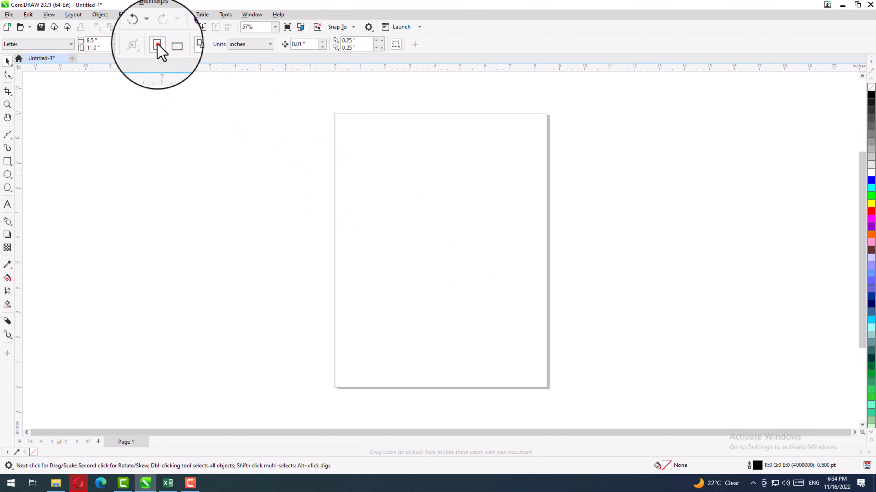
left_click(169, 46)
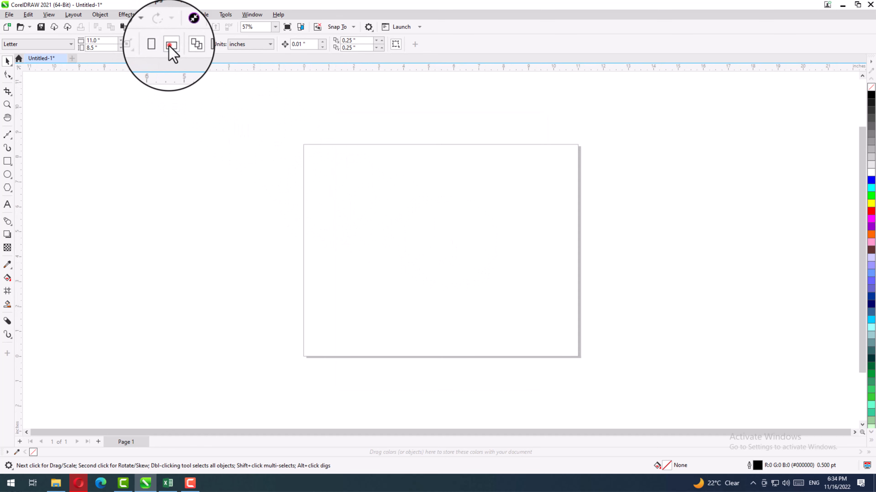
left_click(154, 46)
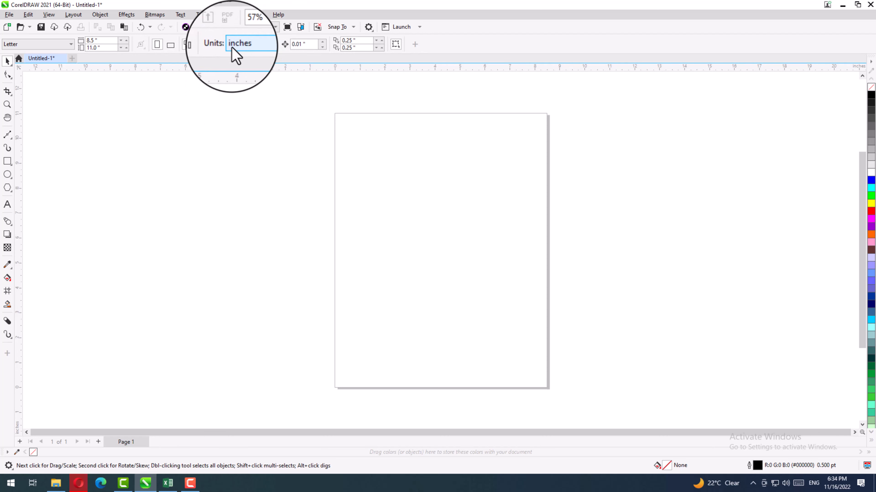
- Change the drawing units to pixels and back to inches
left_click(251, 45)
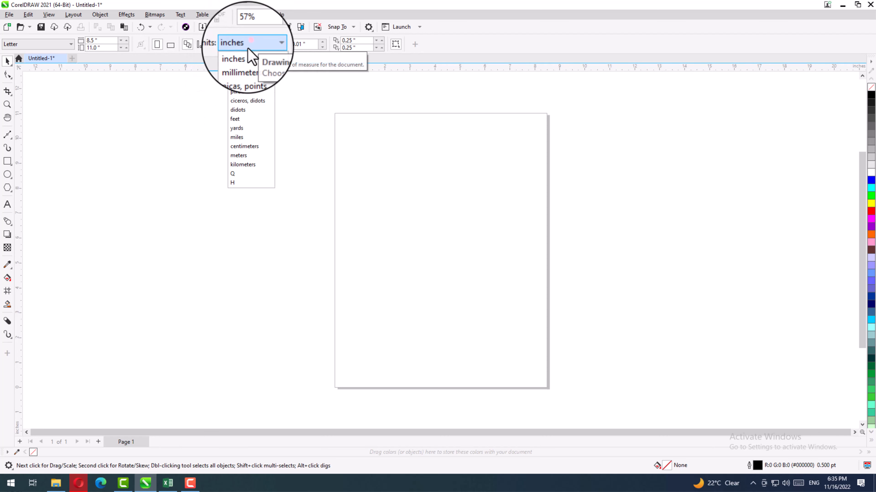
left_click(244, 94)
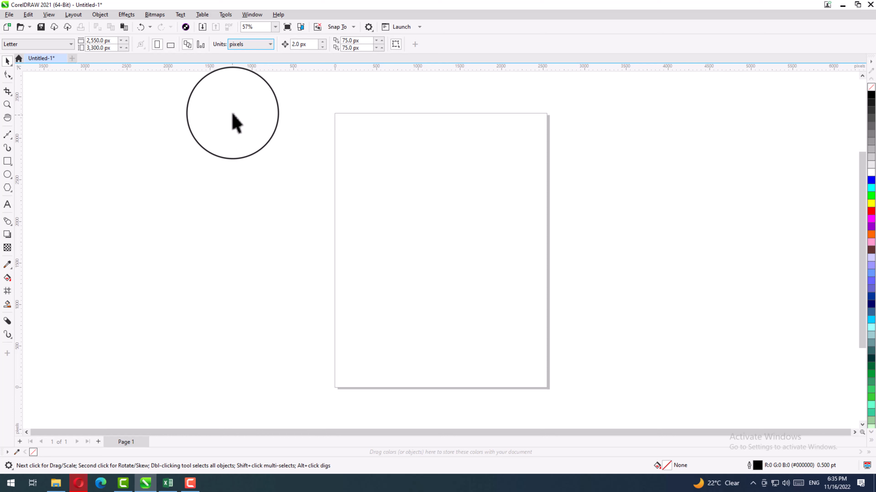
left_click(245, 44)
left_click(247, 57)
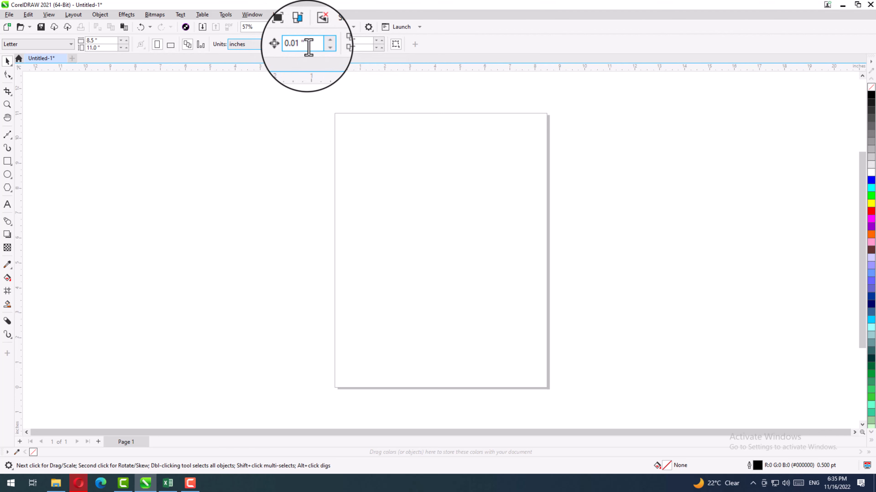
- Draw a rectangle about 2.34 by 2.5 inches on the empty area left of the page and shift it slightly right
left_click(8, 161)
left_click_drag(118, 115, 176, 178)
left_click(7, 75)
left_click(7, 62)
left_click_drag(127, 133, 142, 137)
- Find and open the Windows On-Screen Keyboard, then place it below the rectangle
left_click(16, 480)
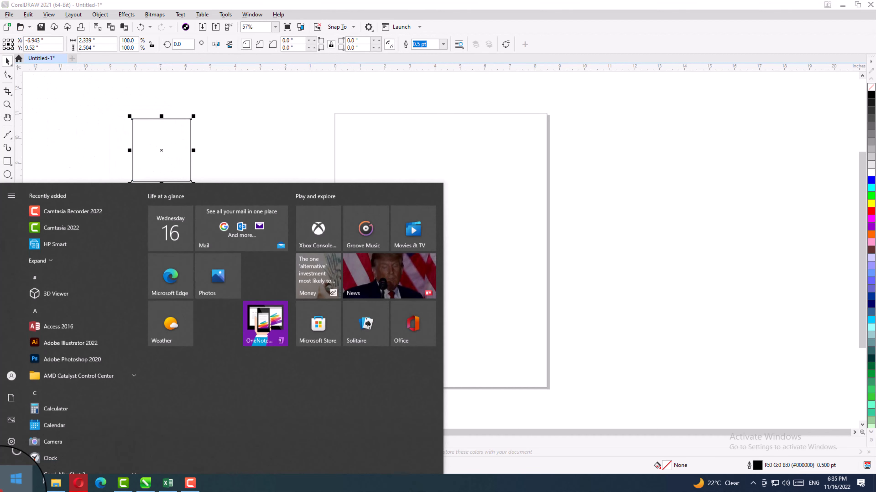
type("o")
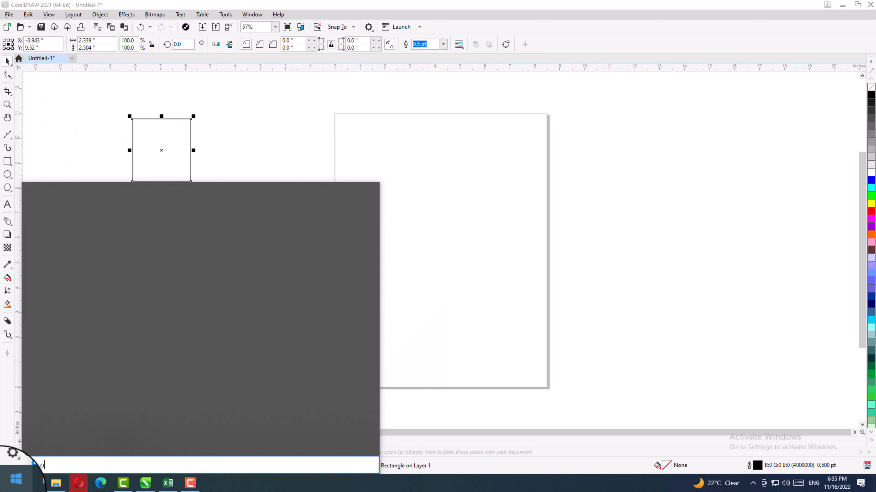
type("nscr")
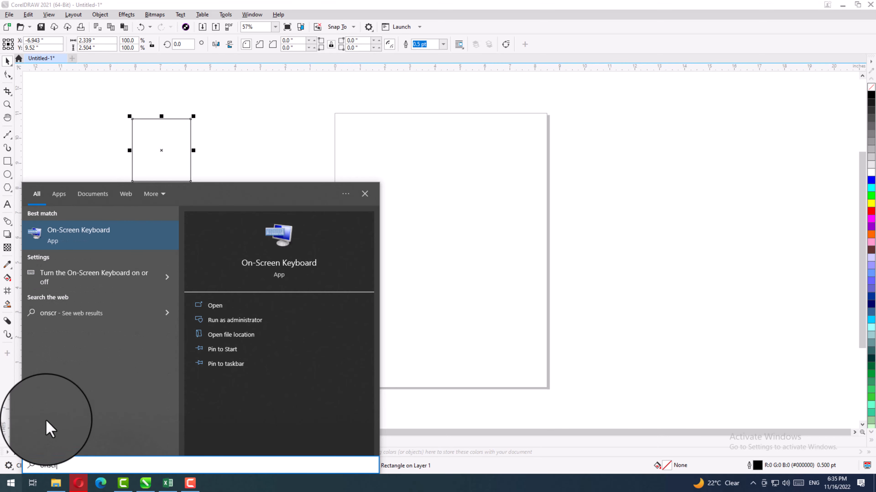
left_click(90, 224)
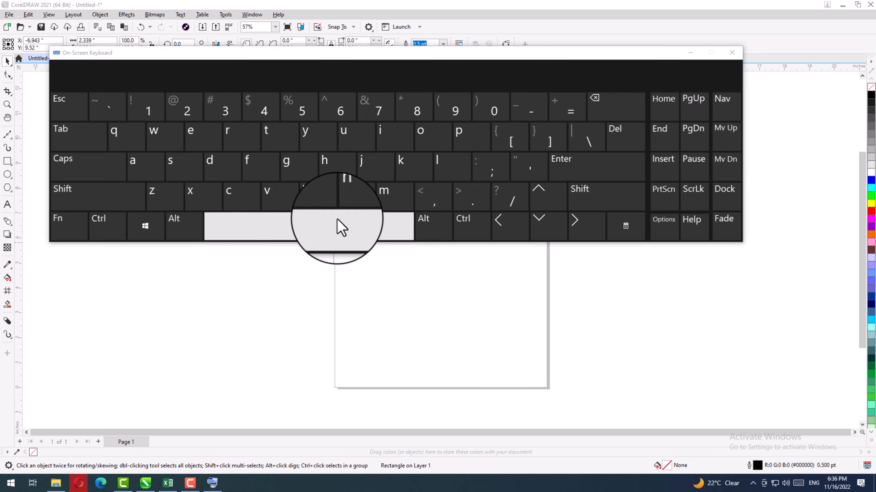
left_click_drag(435, 67, 467, 202)
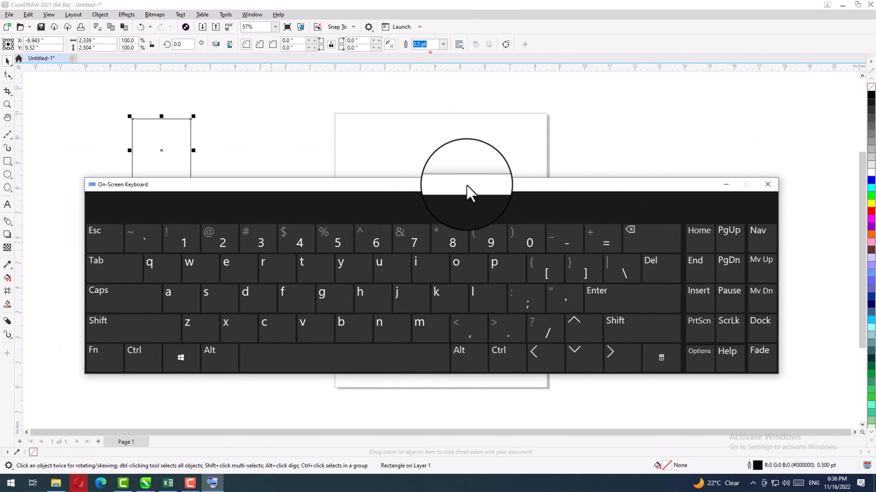
- Move the rectangle up and to the right, and nudge it down, right, left and up in 0.01-inch steps
left_click_drag(164, 143, 217, 118)
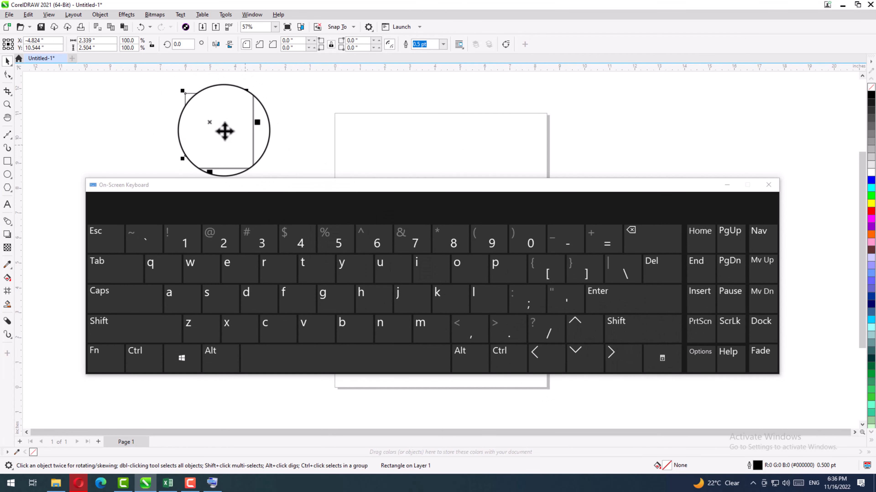
left_click(585, 353)
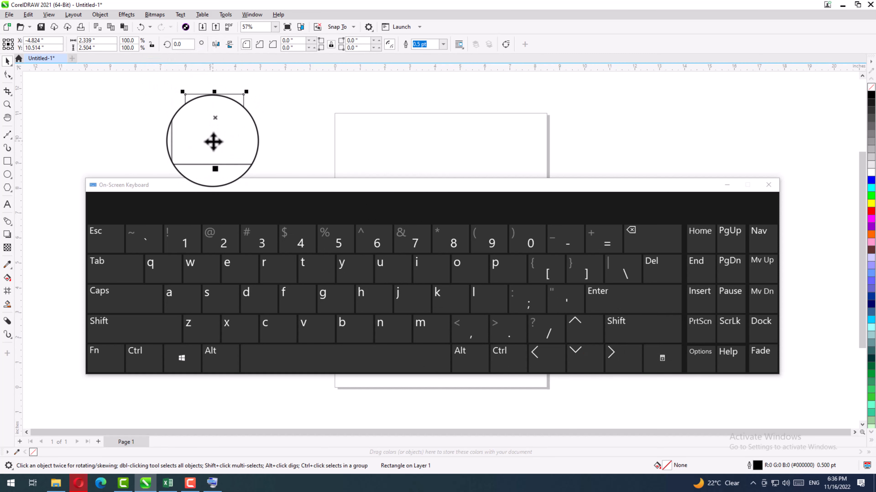
left_click(616, 357)
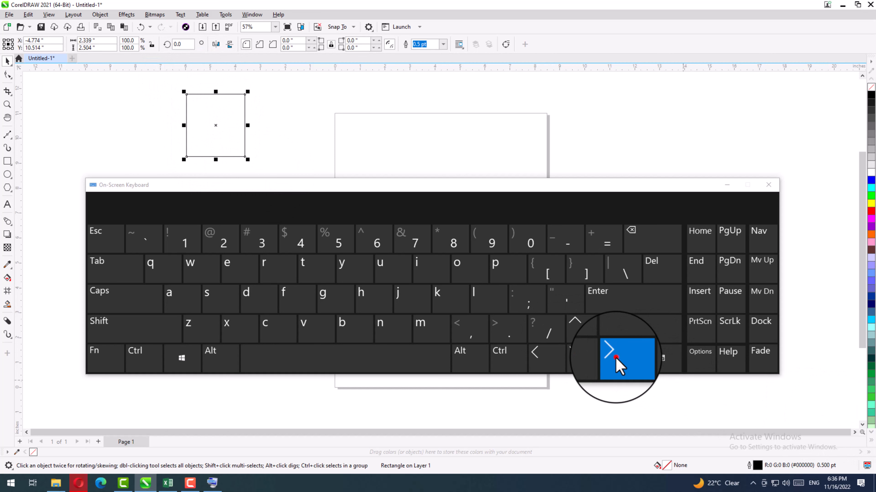
left_click(555, 363)
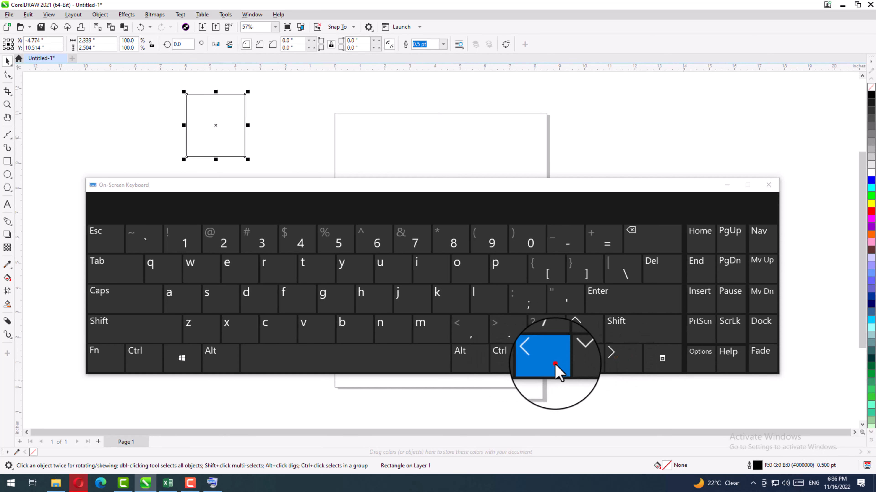
left_click(582, 331)
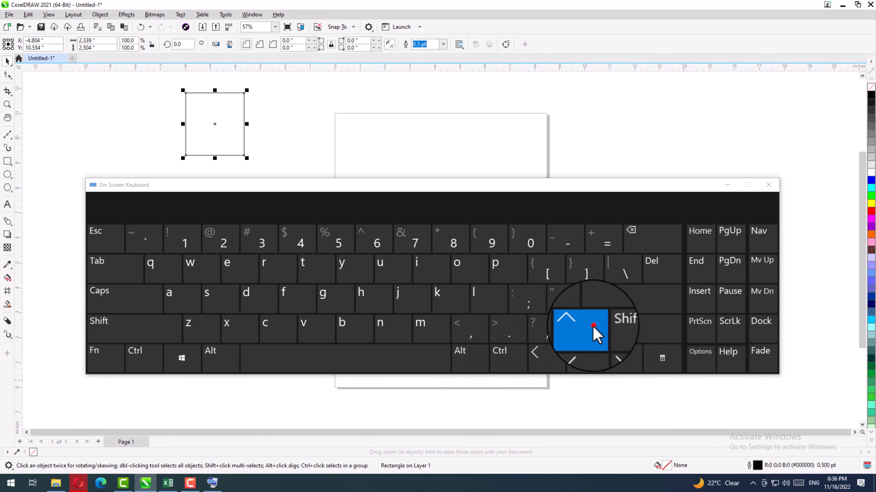
- Set the nudge distance to 0.61 inches and nudge the rectangle right until it reaches the page's left edge
left_click(326, 137)
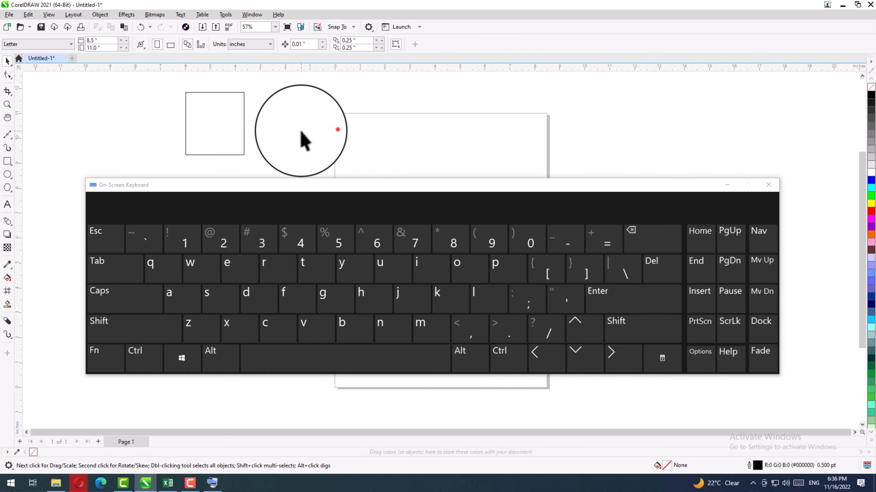
left_click(314, 44)
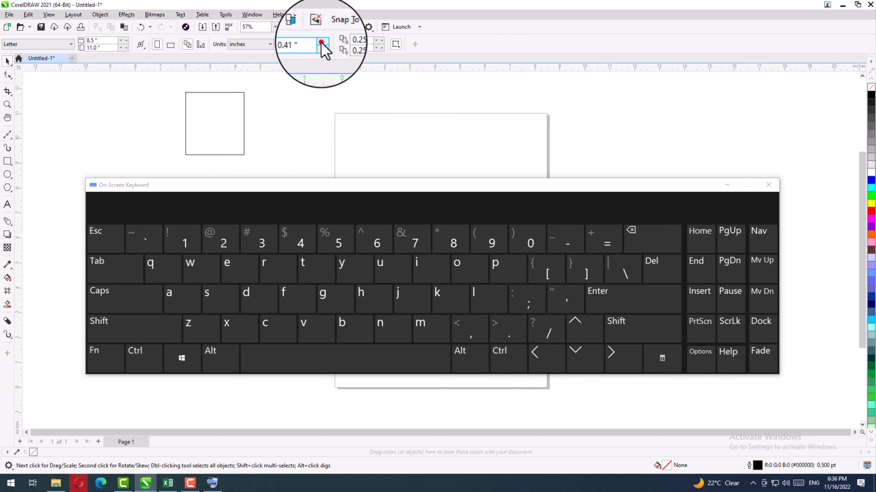
left_click(244, 138)
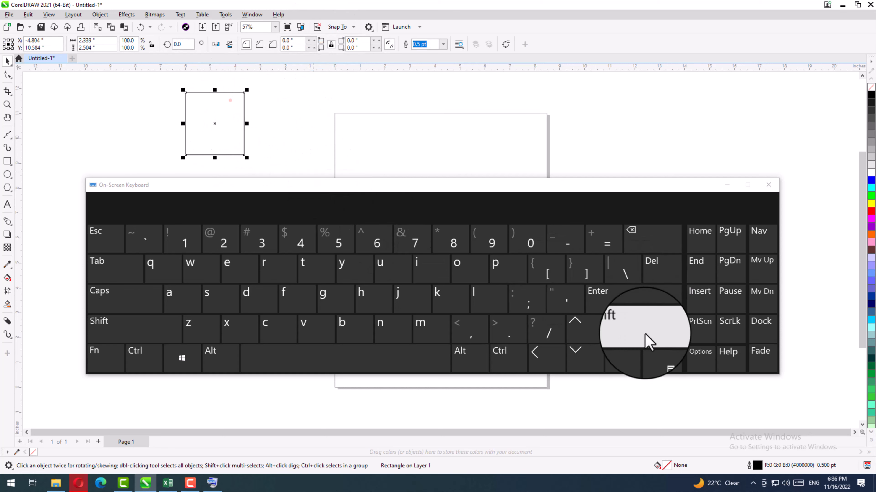
left_click(610, 355)
left_click(613, 356)
left_click(613, 356)
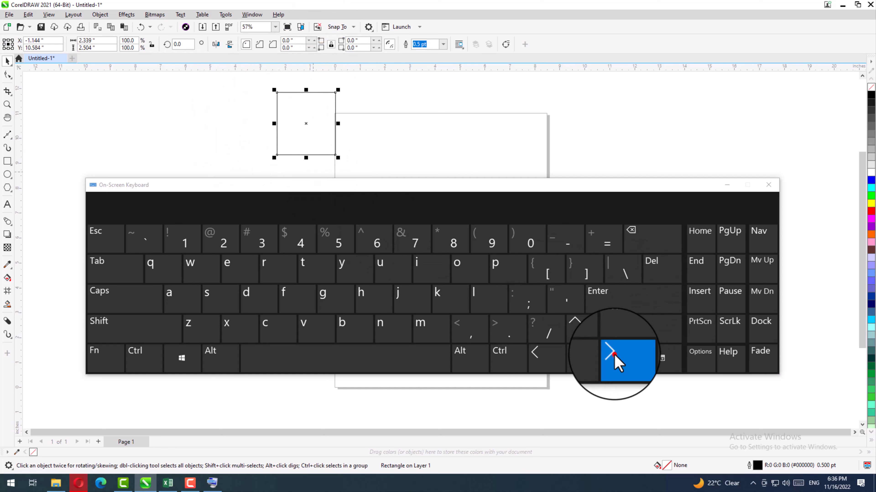
left_click(613, 356)
left_click(614, 356)
- Nudge the rectangle left away from the page, then up and back down, in 0.61-inch steps
left_click(545, 354)
left_click(544, 352)
left_click(544, 352)
left_click(544, 352)
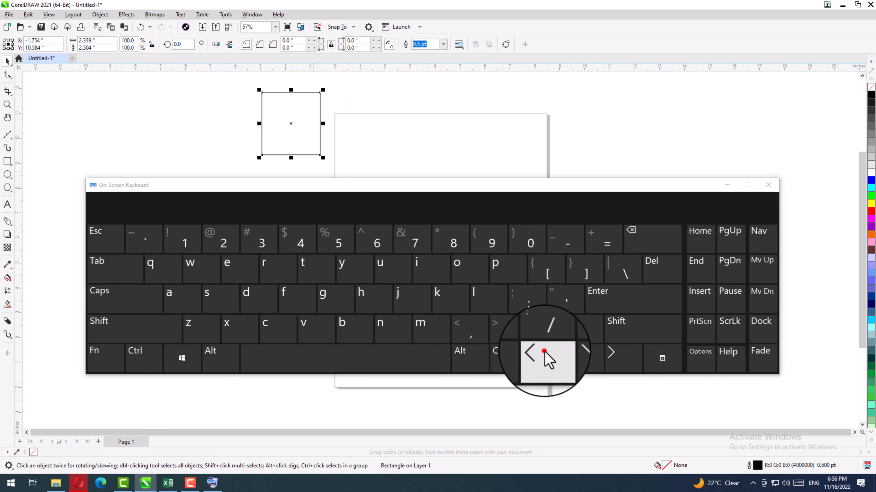
left_click(545, 352)
left_click(545, 352)
left_click(545, 352)
left_click(545, 352)
left_click(580, 321)
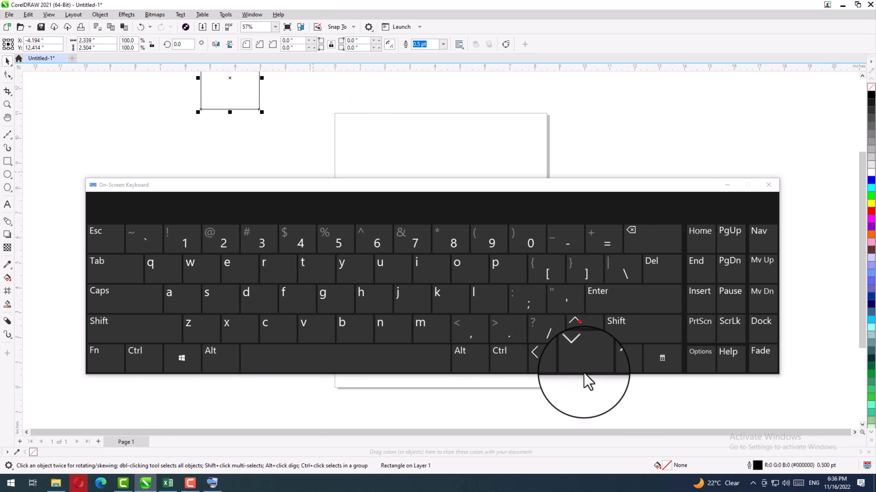
left_click(583, 362)
left_click(584, 362)
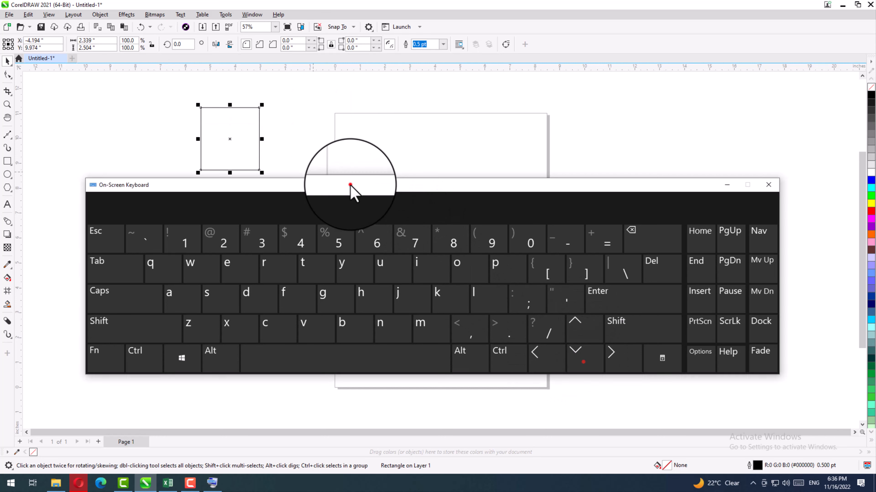
- Minimize the On-Screen Keyboard and deselect the rectangle
left_click_drag(351, 190, 367, 223)
left_click(736, 220)
left_click(445, 180)
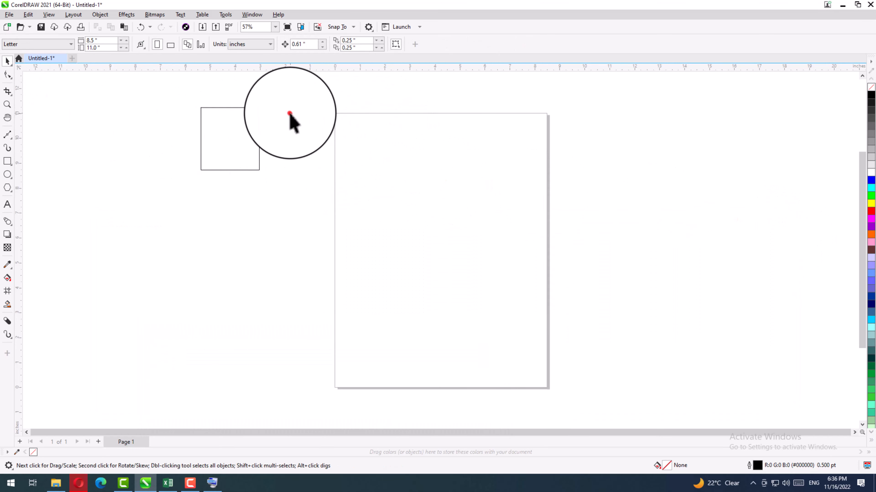
- Set the nudge distance to 0.1 inch, nudge the rectangle right and down, and reposition it freehand left of the page
left_click(323, 42)
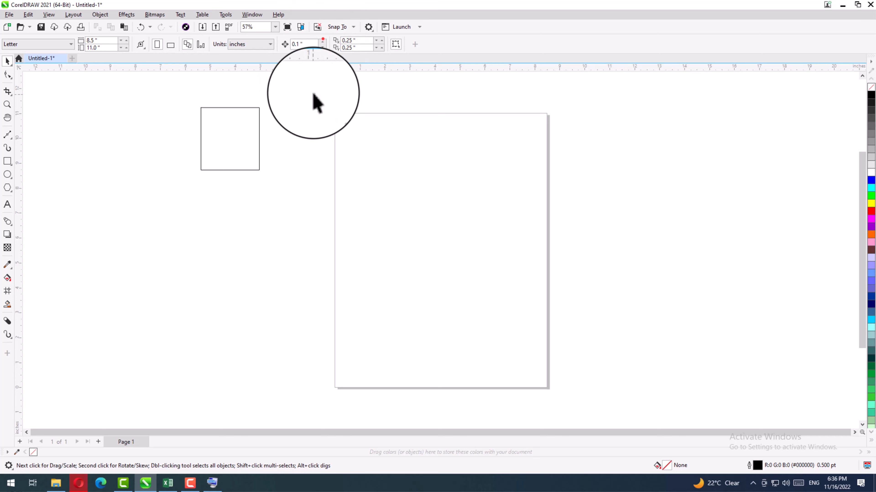
left_click(238, 160)
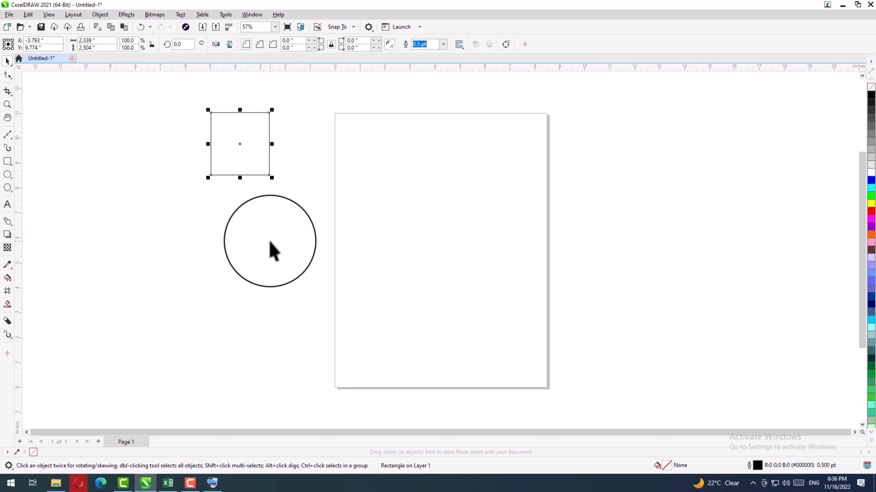
left_click_drag(251, 257, 222, 218)
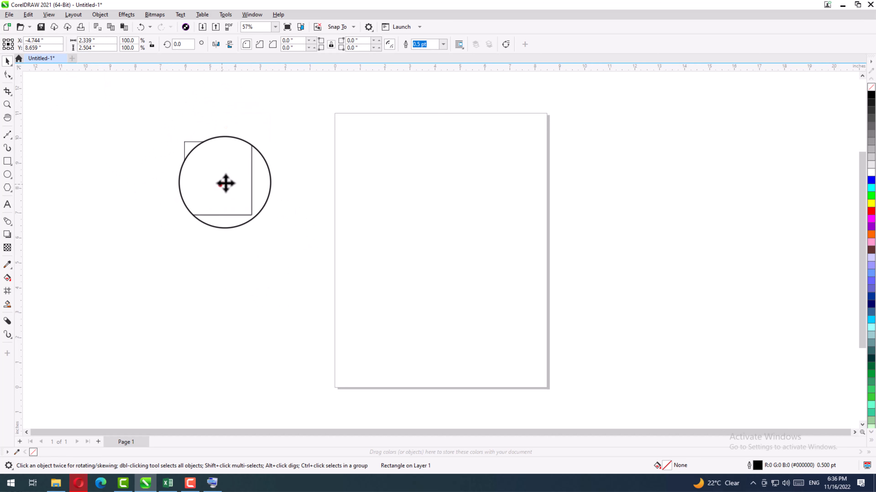
left_click(277, 122)
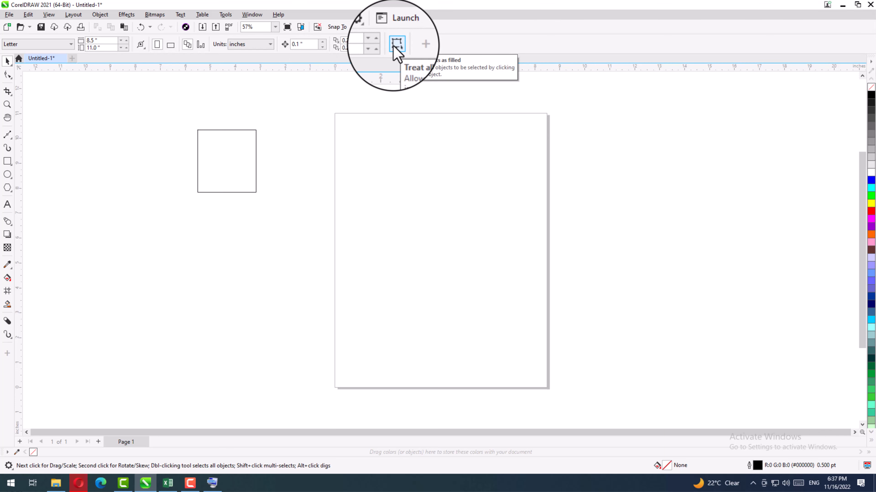
- With Treat all objects as filled active, move the rectangle by its empty interior onto the upper part of the page
left_click(396, 47)
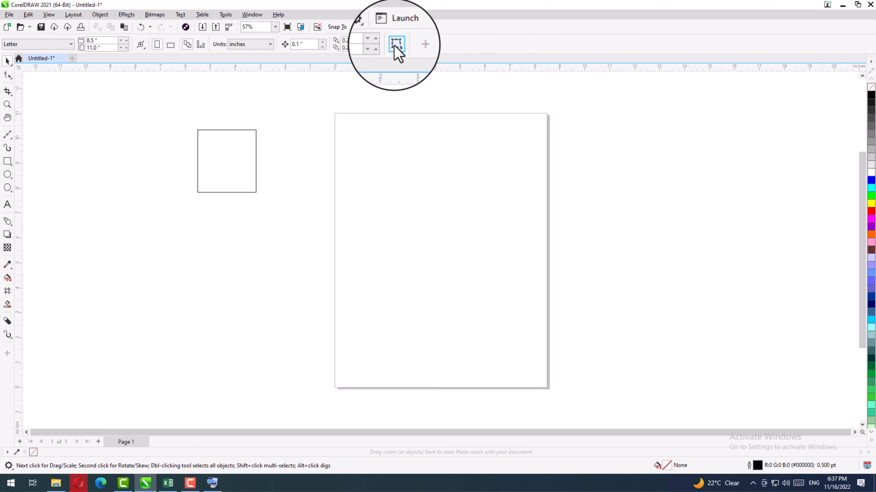
left_click_drag(213, 140, 385, 162)
left_click_drag(323, 133, 567, 284)
left_click(344, 179)
- Draw an ellipse about 2.19 by 2.36 inches on the page, beside the rectangle's right edge
left_click(7, 174)
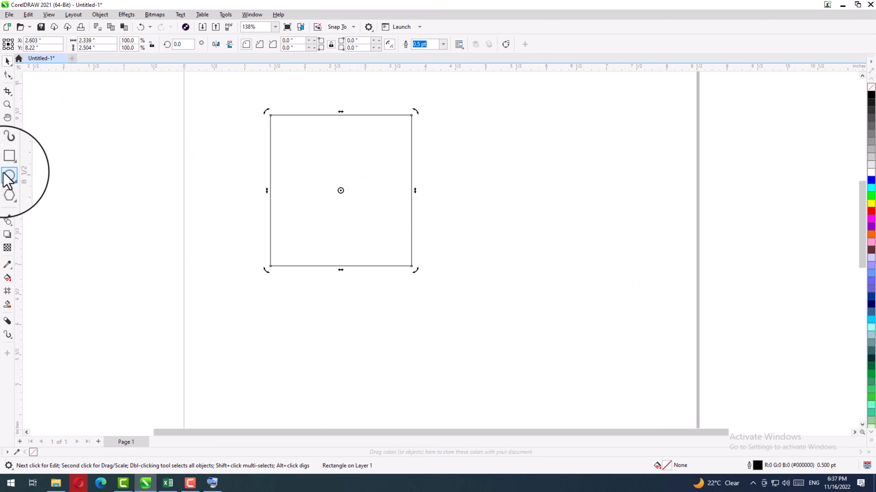
left_click_drag(464, 138, 599, 277)
left_click(8, 62)
- Select the ellipse and the rectangle by their empty interiors, repositioning the ellipse level with the rectangle
left_click(479, 231)
left_click_drag(506, 217, 495, 175)
left_click(345, 180)
left_click_drag(530, 160, 530, 190)
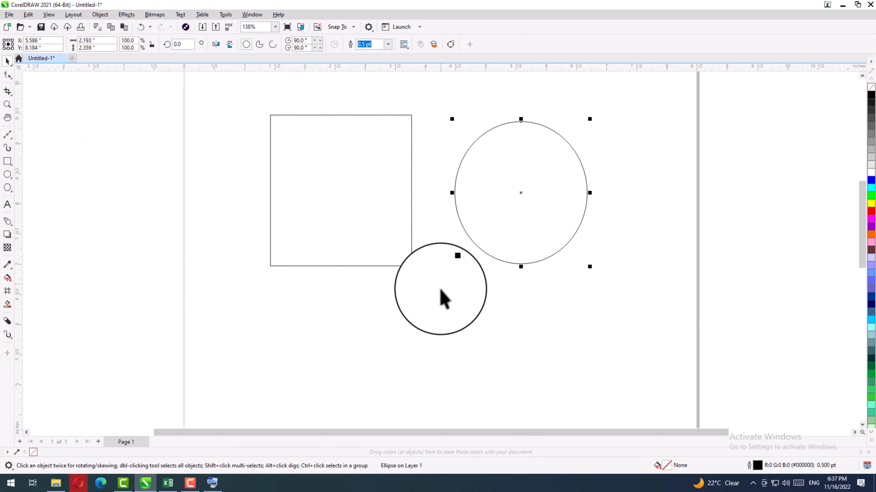
left_click(324, 175)
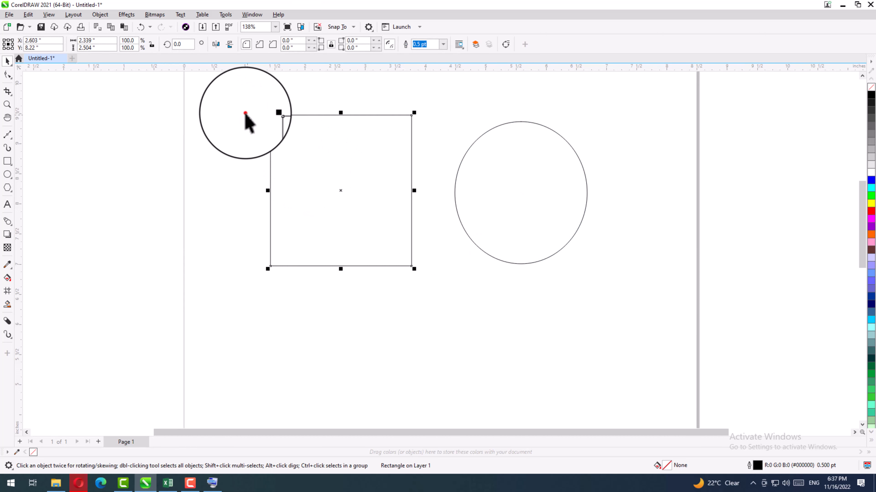
left_click(246, 128)
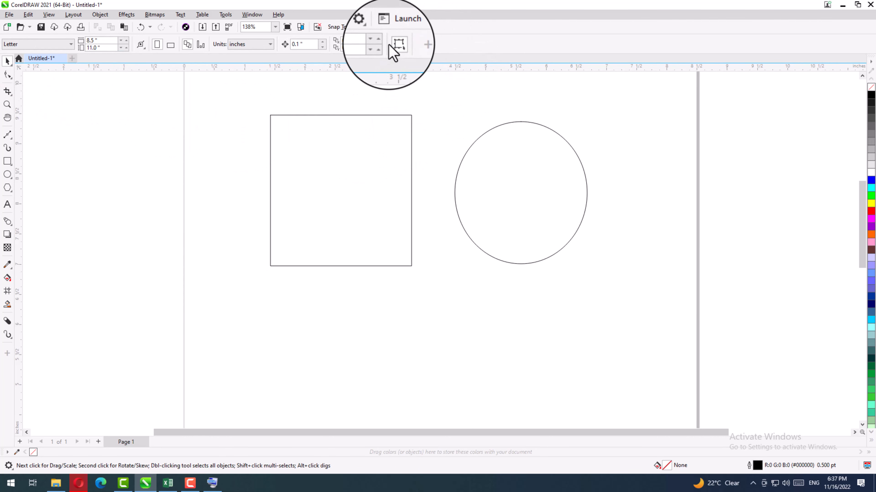
- Turn off Treat all objects as filled and try to select the rectangle and the ellipse by their empty interiors
left_click(396, 43)
left_click(434, 89)
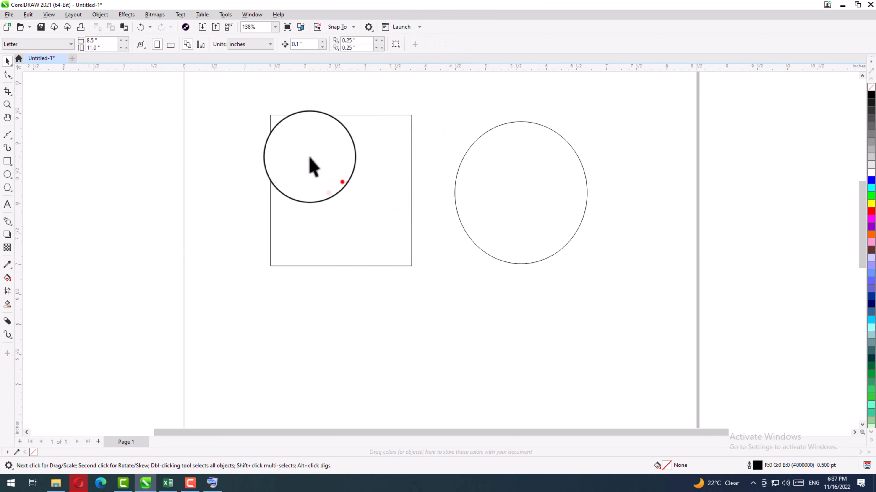
left_click(487, 176)
left_click_drag(504, 193, 519, 217)
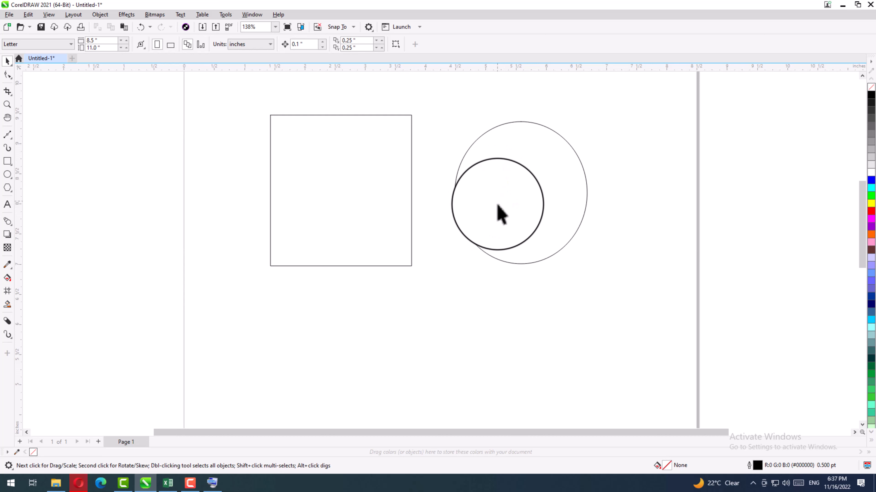
- Select the ellipse and the rectangle by their outlines, and try to pick up the ellipse by its empty interior
left_click(455, 184)
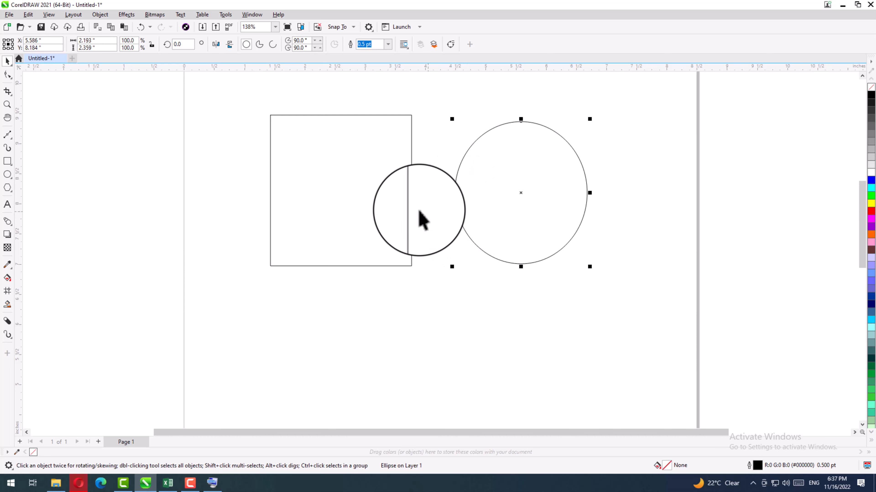
left_click(412, 211)
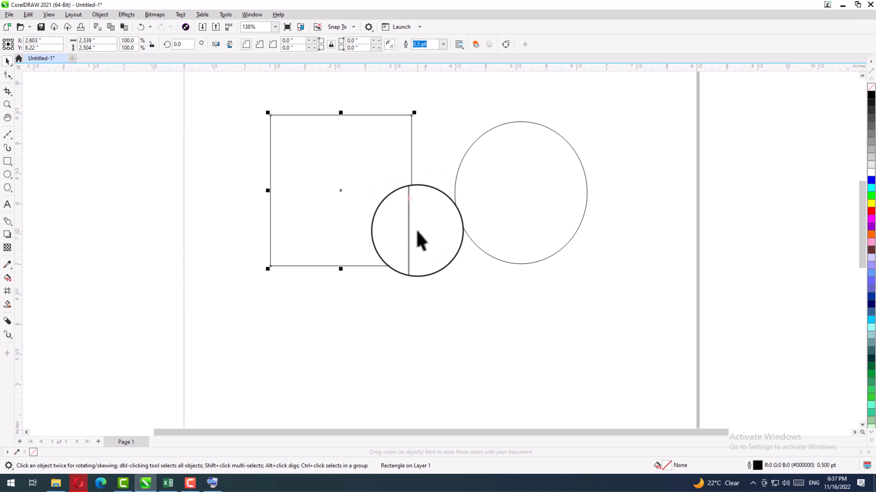
left_click(427, 235)
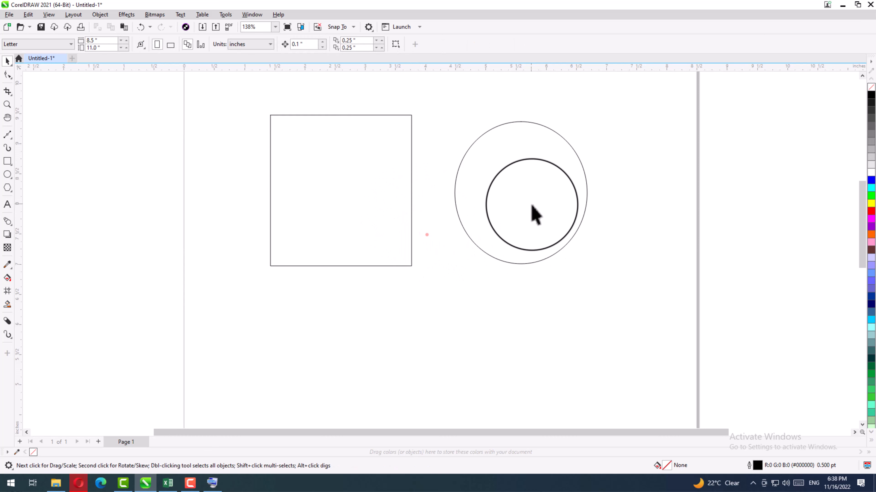
left_click_drag(469, 178, 482, 193)
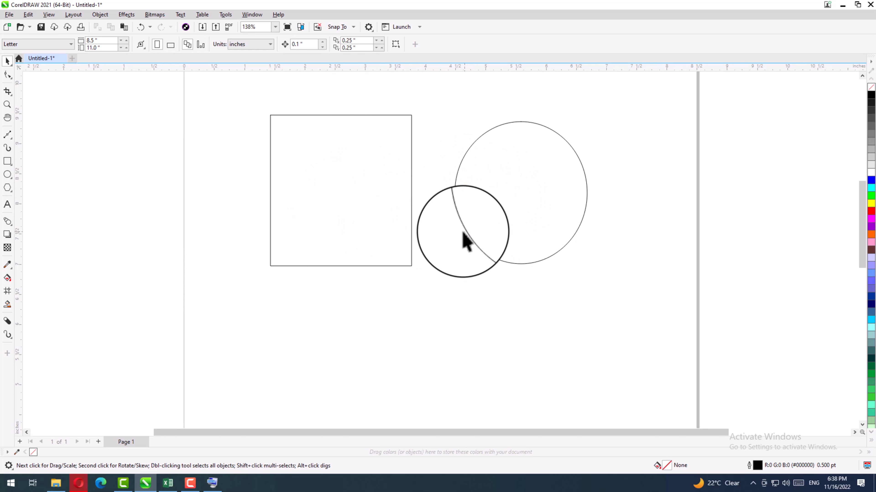
- Fill the ellipse with pink (R:255 G:153 B:204) and deselect it
left_click(458, 216)
left_click(870, 243)
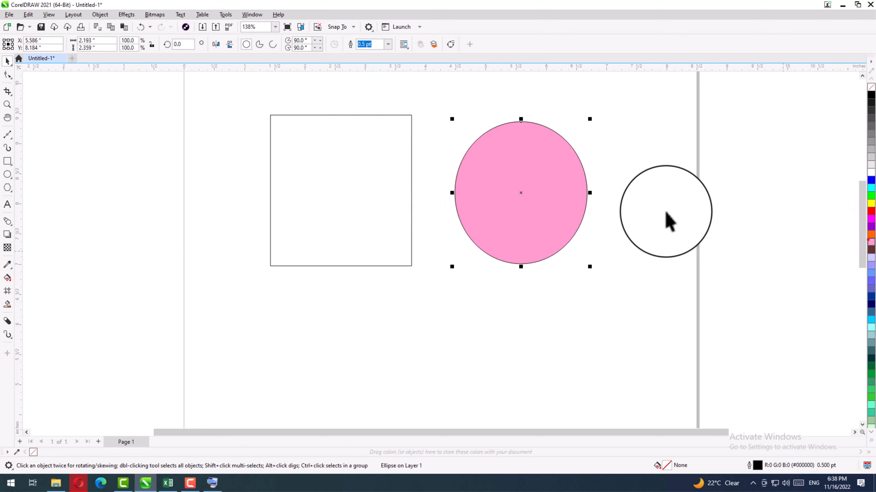
left_click(498, 331)
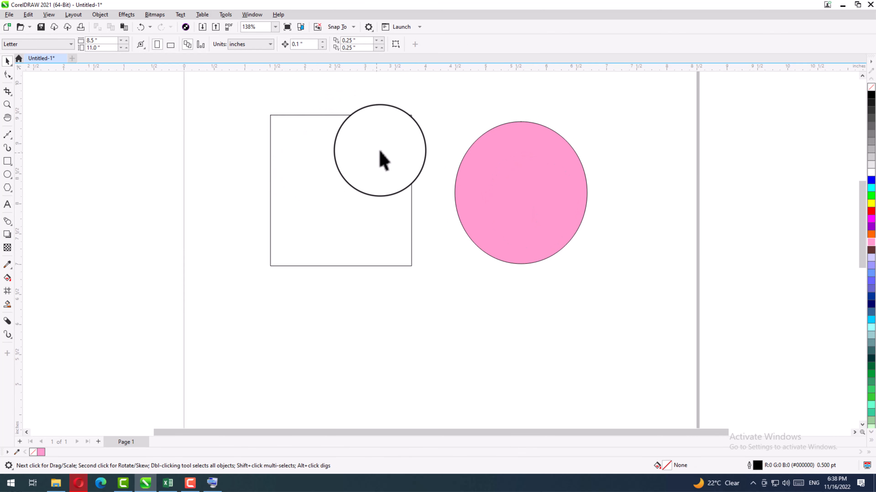
- Try to select the rectangle by its empty interior, and select the ellipse by its pink fill
left_click(316, 164)
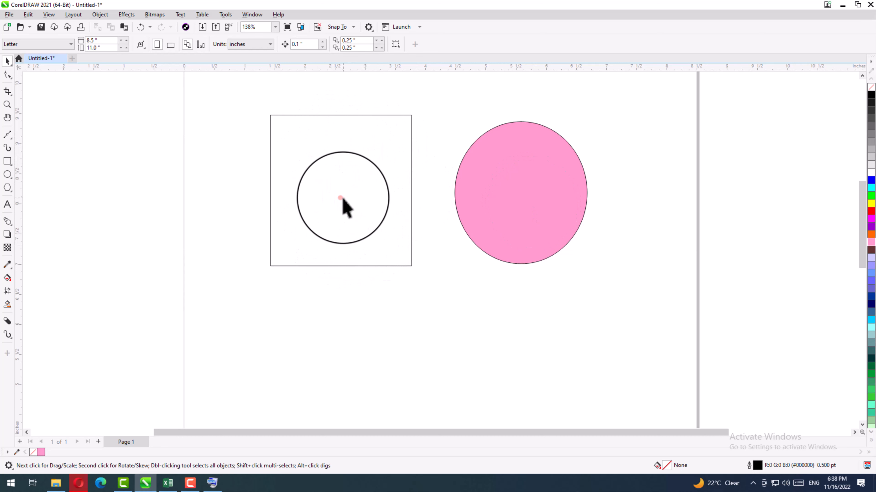
left_click(530, 205)
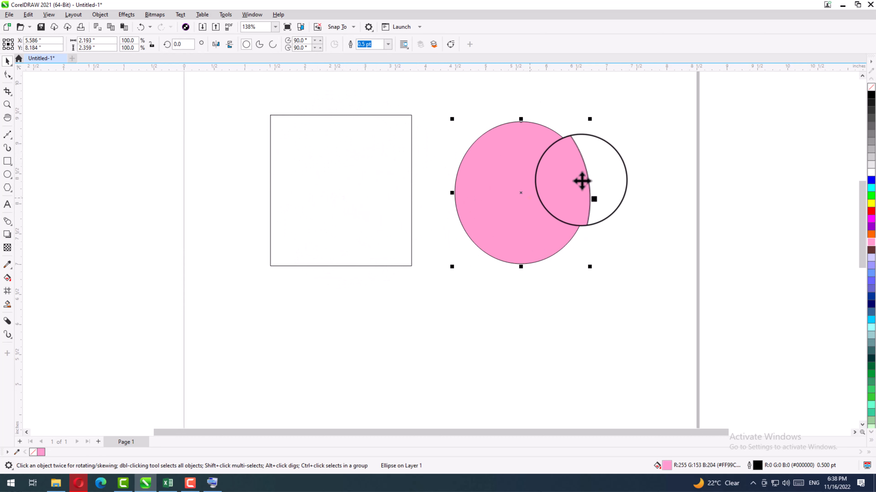
left_click(434, 345)
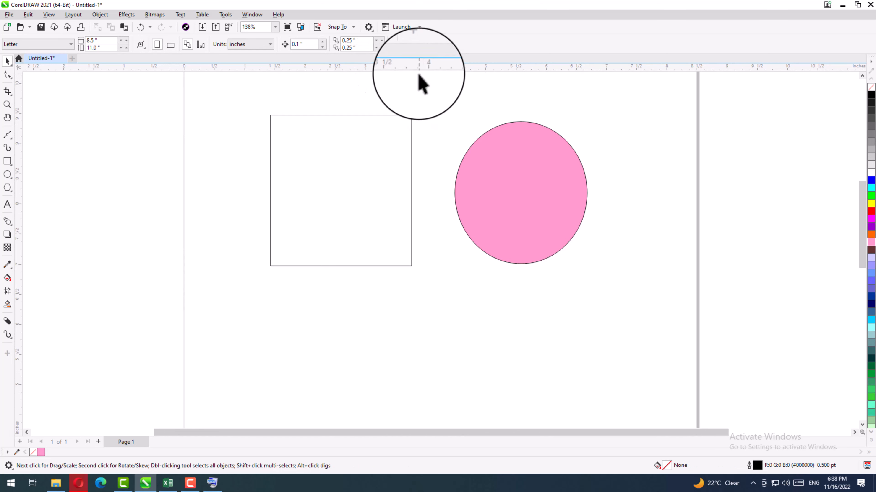
- Turn on Treat all objects as filled and move the rectangle by its empty interior slightly down the page, along with the ellipse
left_click(396, 44)
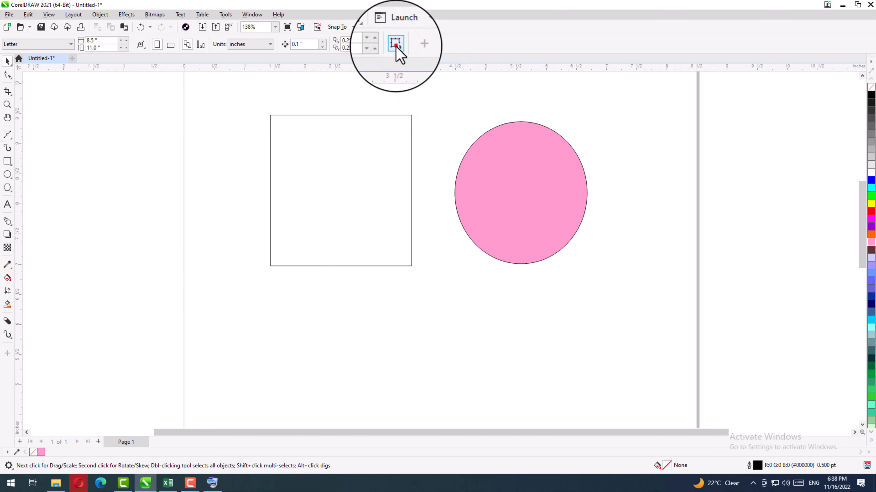
left_click(317, 174)
left_click_drag(316, 175, 319, 206)
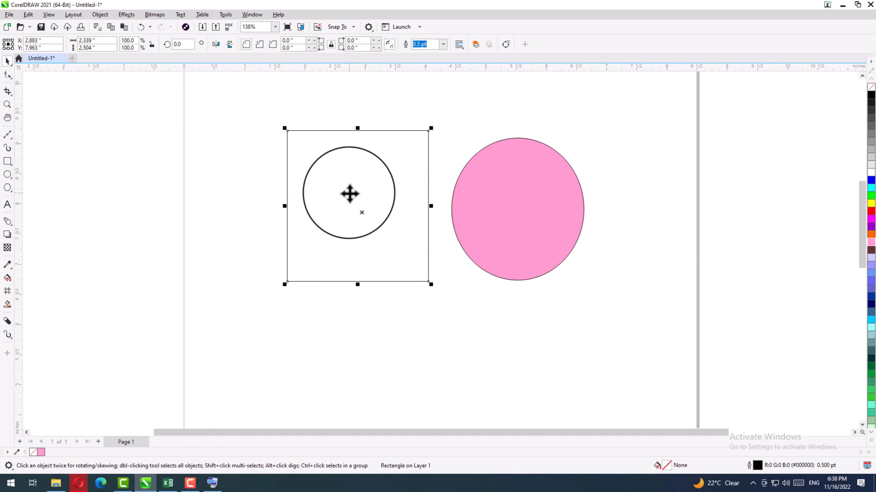
left_click(405, 103)
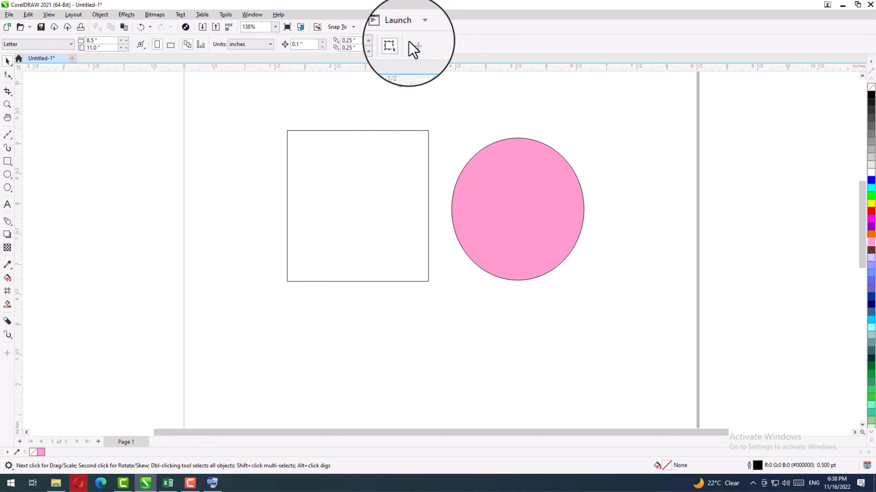
left_click_drag(346, 185, 400, 107)
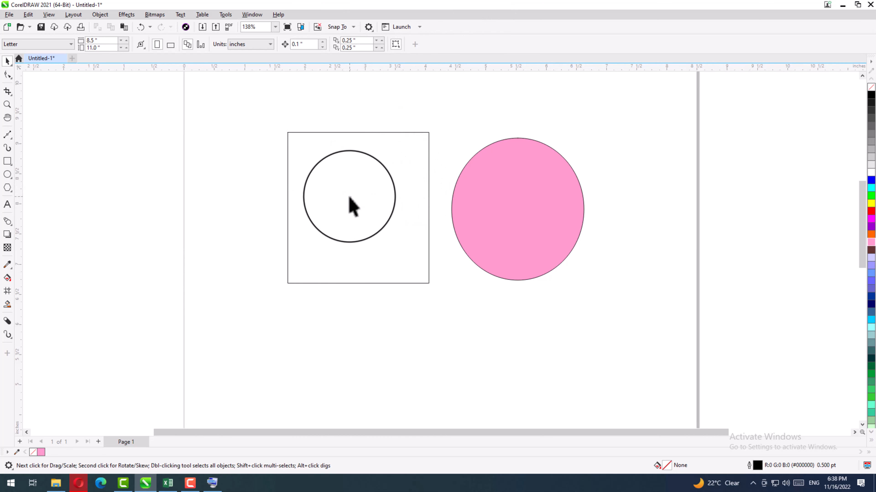
left_click(393, 182)
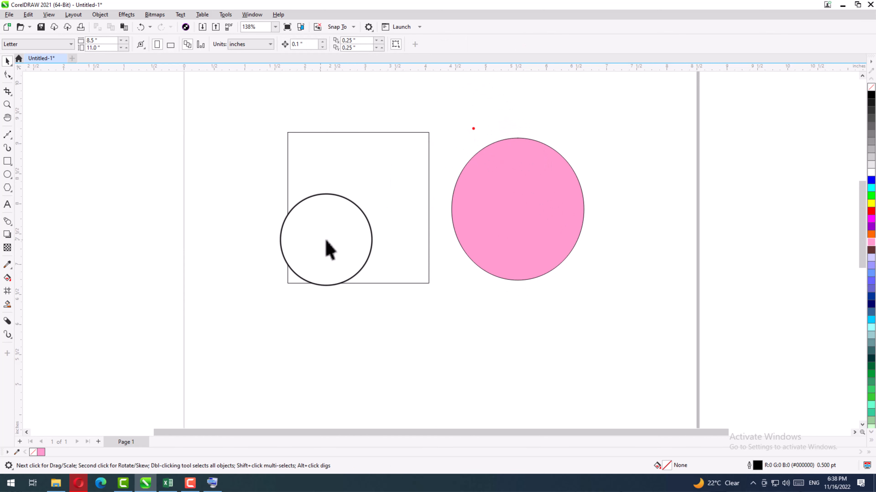
left_click(266, 204)
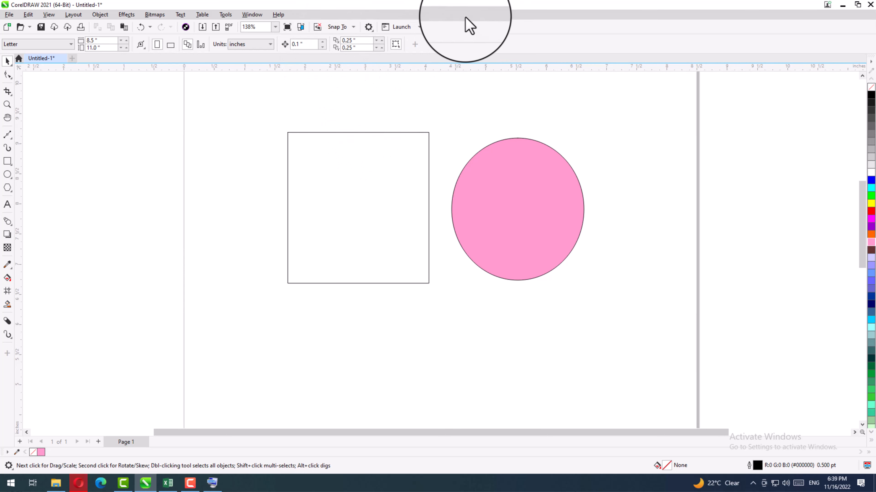
- Show the Wheel devices tool panel toolbar
right_click(341, 15)
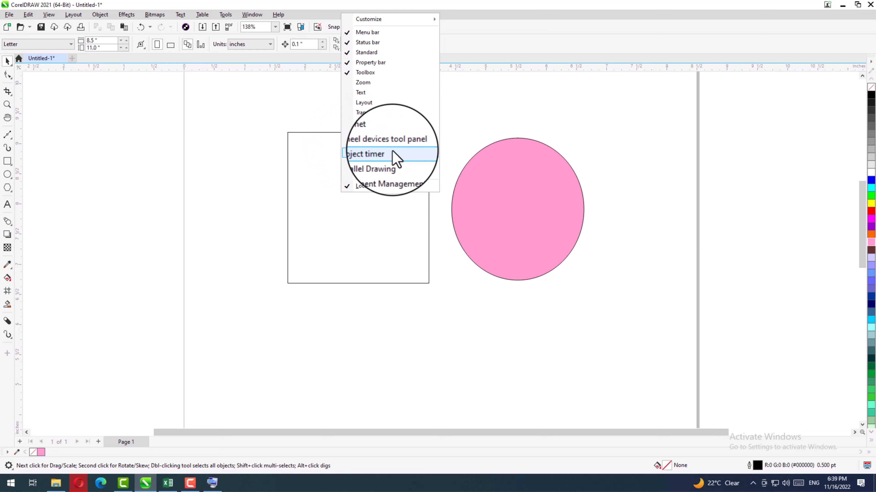
left_click(396, 144)
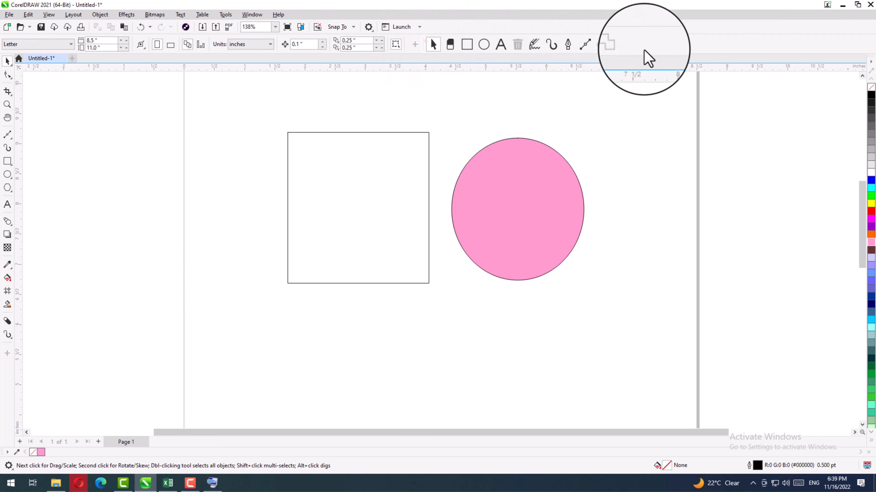
- Unlock the toolbars and shift the Wheel devices tool panel along its row, farther from the property bar
right_click(609, 19)
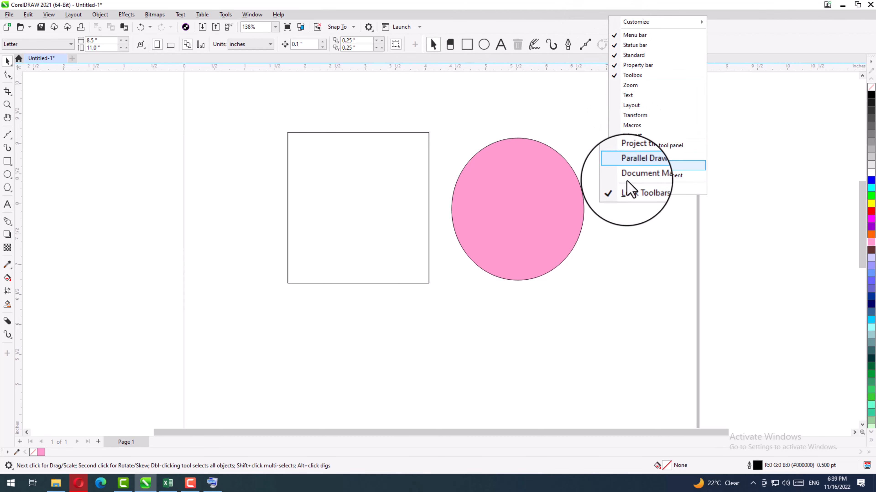
left_click(627, 188)
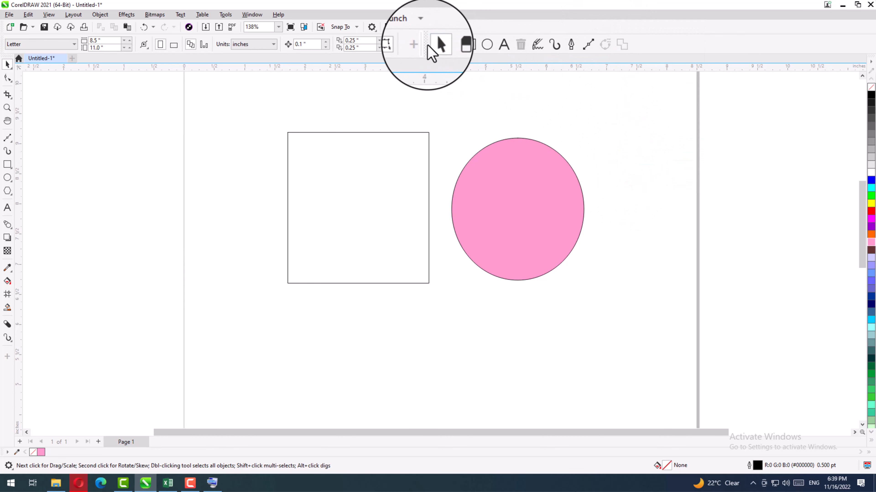
mouse_move(426, 43)
left_mouse_down()
mouse_move(429, 86)
mouse_move(355, 114)
mouse_move(320, 98)
mouse_move(434, 74)
mouse_move(446, 51)
mouse_move(430, 53)
left_mouse_up()
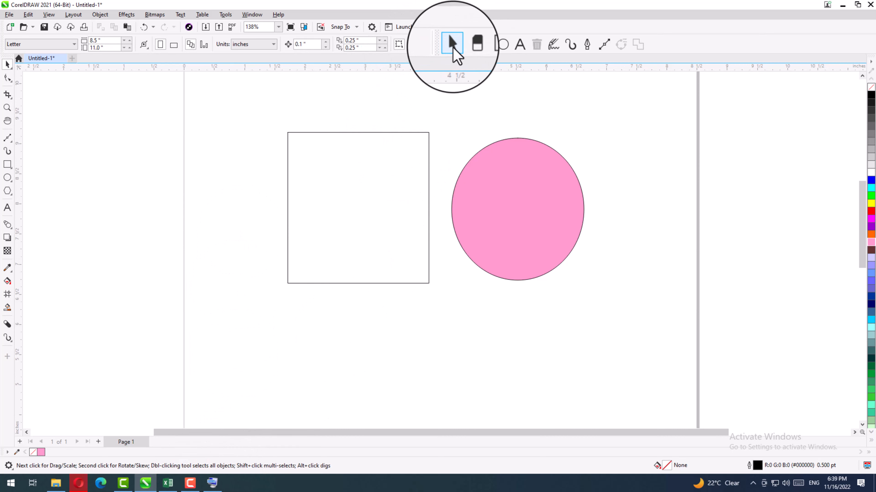
mouse_move(443, 47)
left_mouse_down()
mouse_move(434, 43)
mouse_move(462, 48)
mouse_move(451, 36)
mouse_move(450, 88)
mouse_move(450, 43)
left_mouse_up()
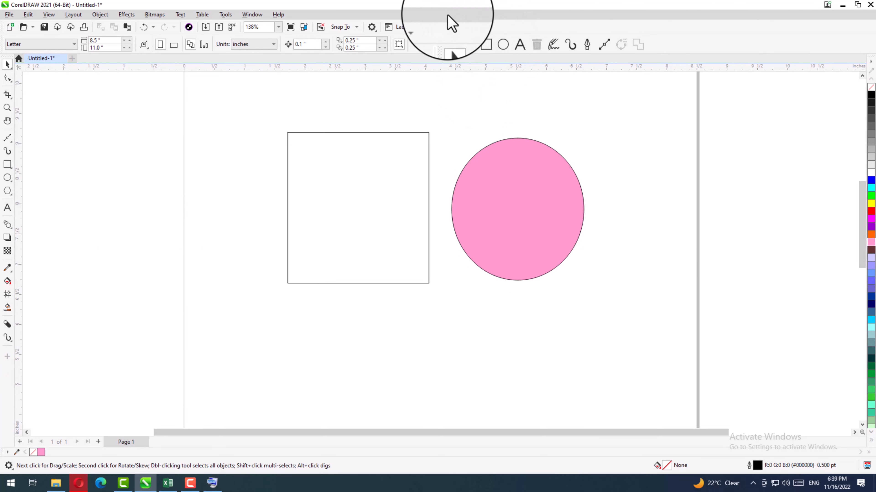
- Display the floating Transform toolbar and close it again
right_click(398, 25)
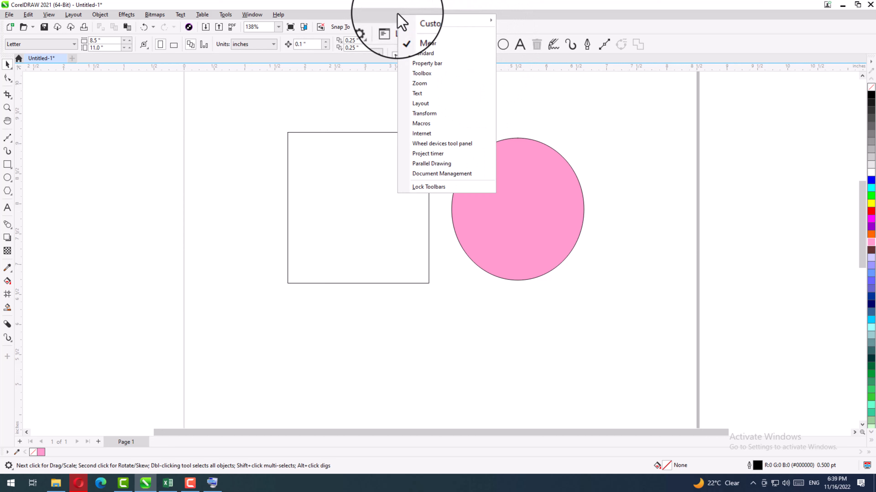
left_click(440, 113)
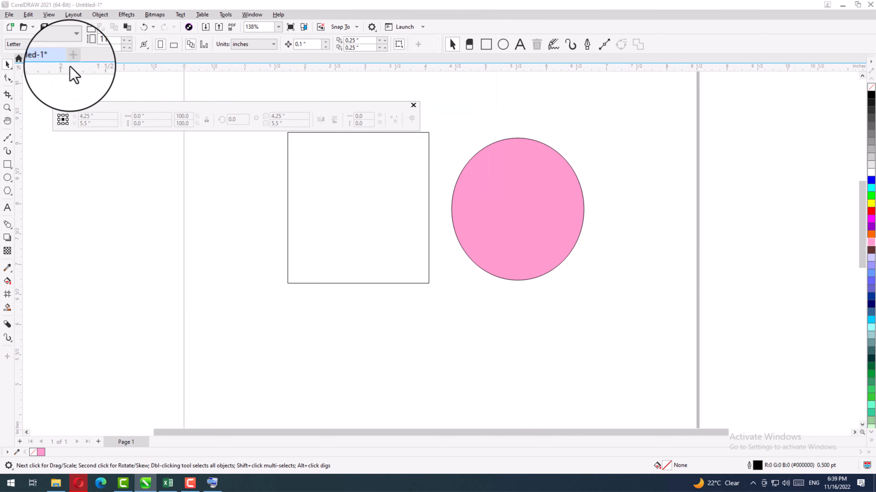
left_click(410, 102)
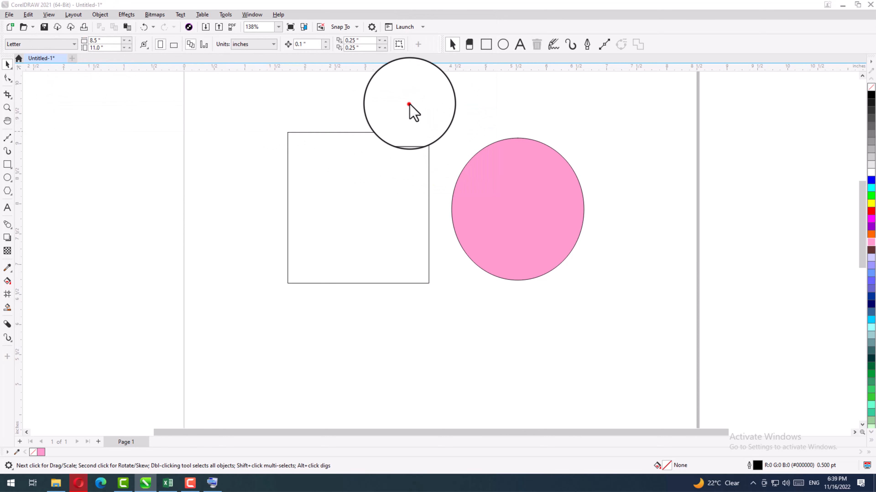
- Display the floating Document Management toolbar and close it again
right_click(466, 16)
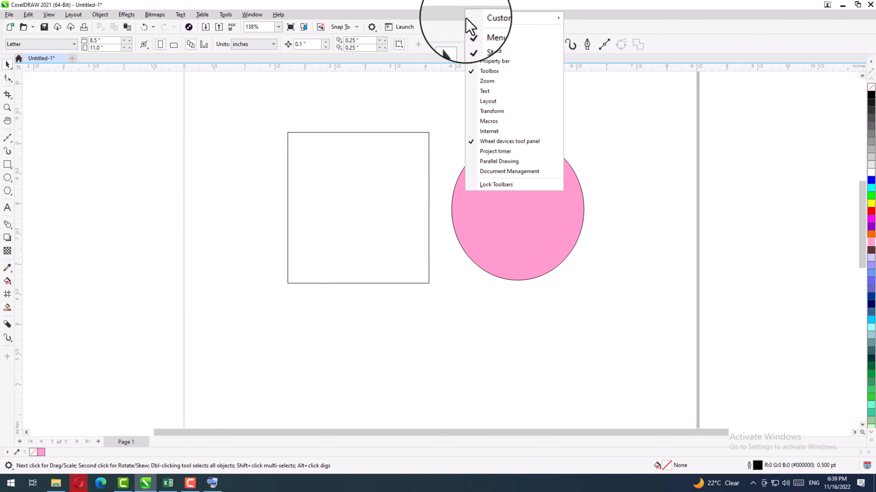
left_click(489, 171)
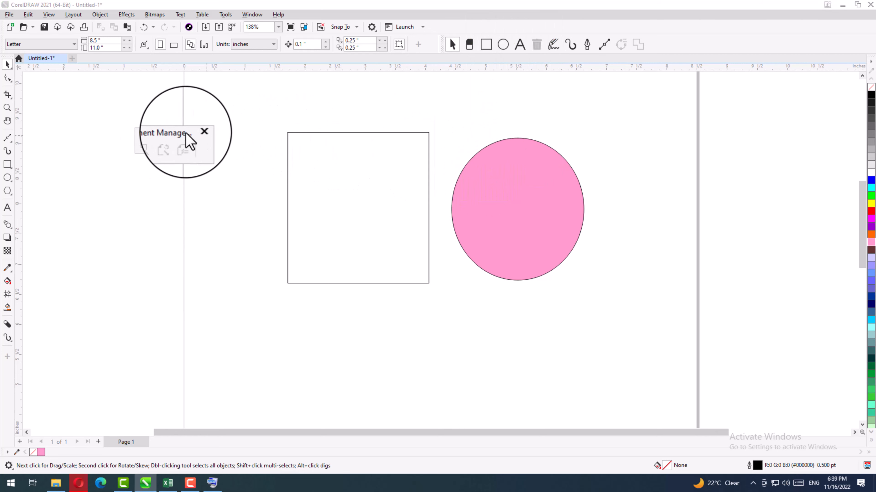
left_click(198, 131)
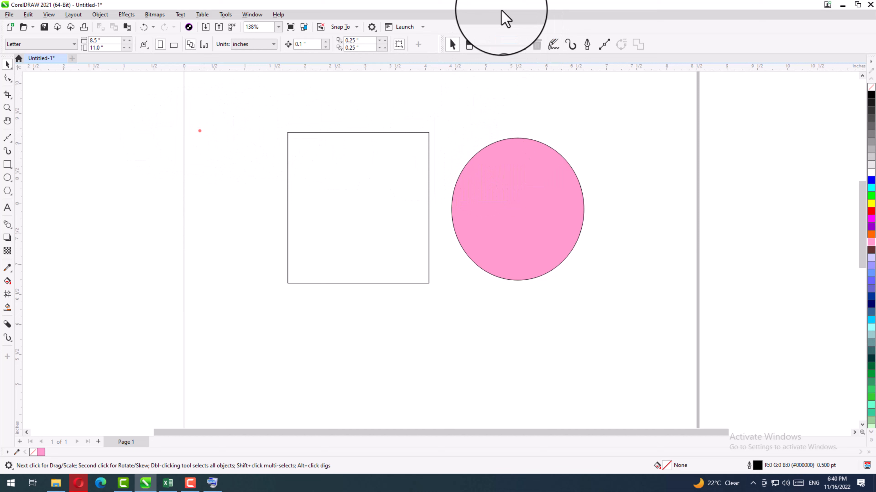
- Show the Layout toolbar and dock it in a new row beneath the property bar, without the Zoom toolbar
right_click(436, 15)
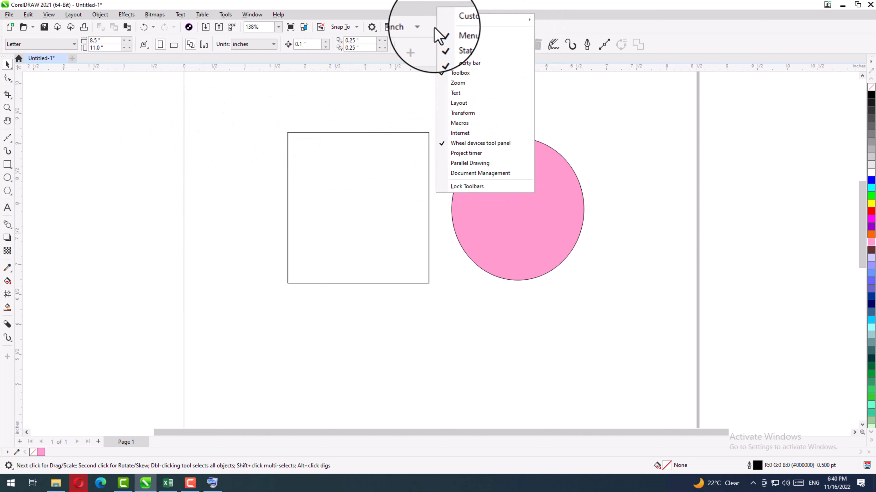
left_click(466, 104)
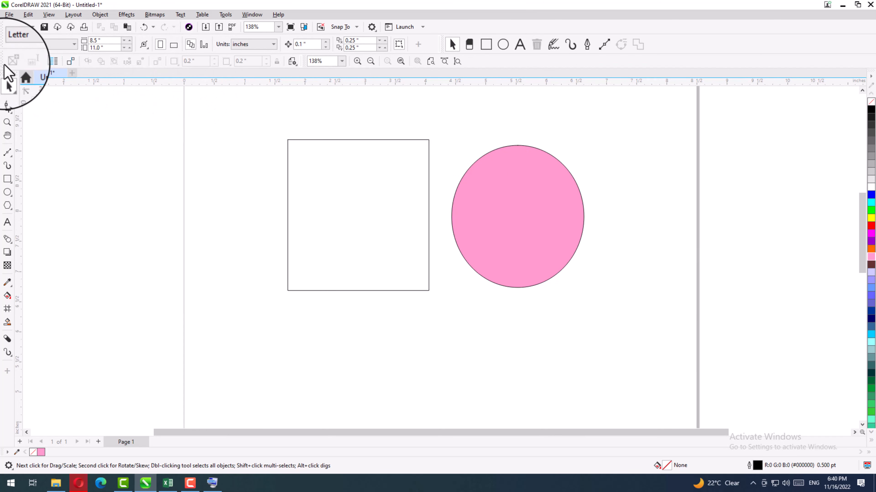
mouse_move(5, 63)
left_mouse_down()
mouse_move(111, 111)
mouse_move(127, 143)
mouse_move(152, 121)
mouse_move(4, 61)
mouse_move(118, 129)
mouse_move(70, 104)
mouse_move(107, 103)
mouse_move(52, 144)
left_mouse_up()
left_click(834, 135)
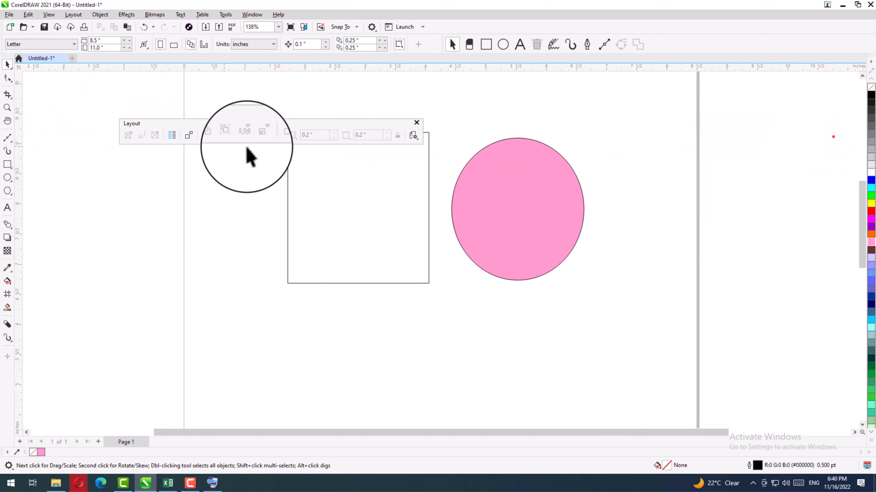
left_click_drag(191, 124, 96, 65)
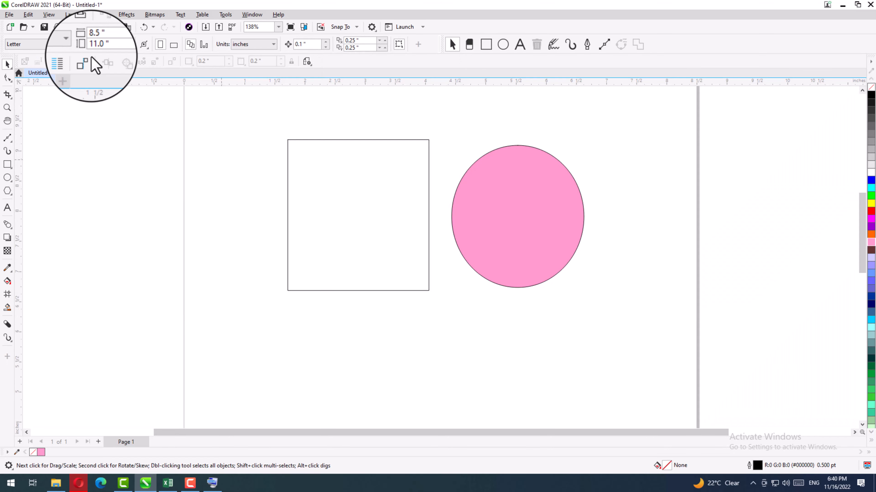